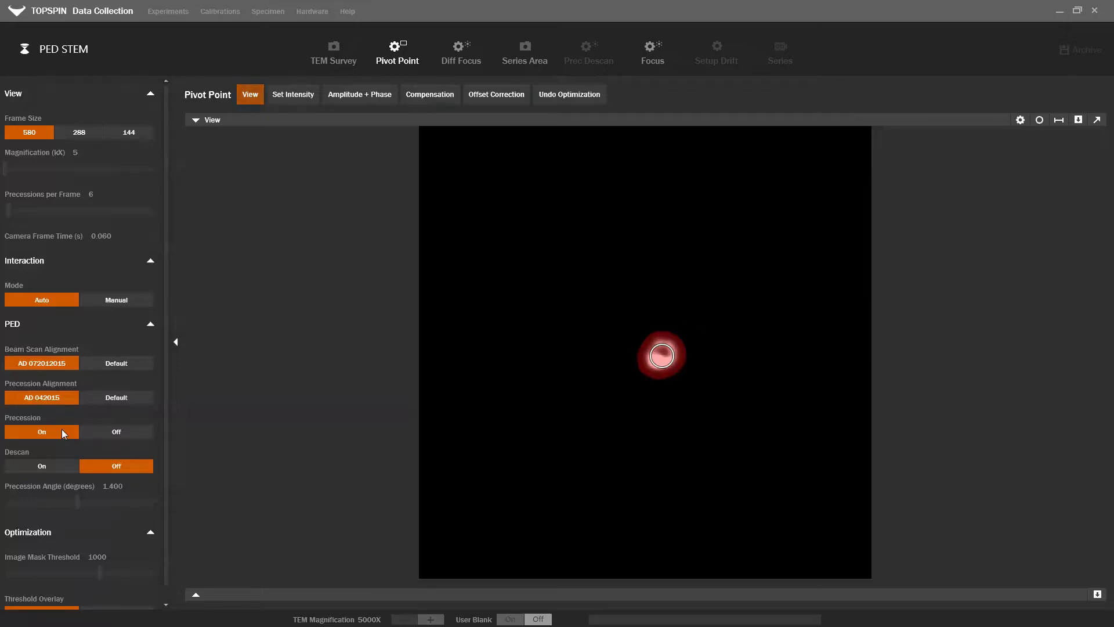
Disable the threshold overlay and run the Amplitude + Phase optimization for the pivot point.
scroll(116, 555, down, 1)
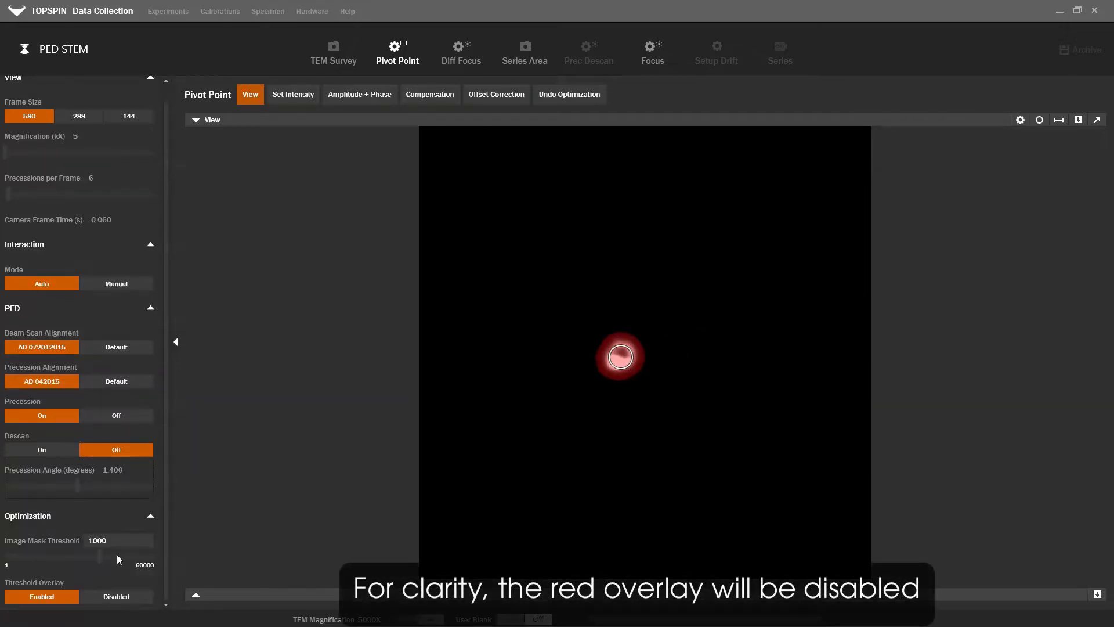
click(114, 592)
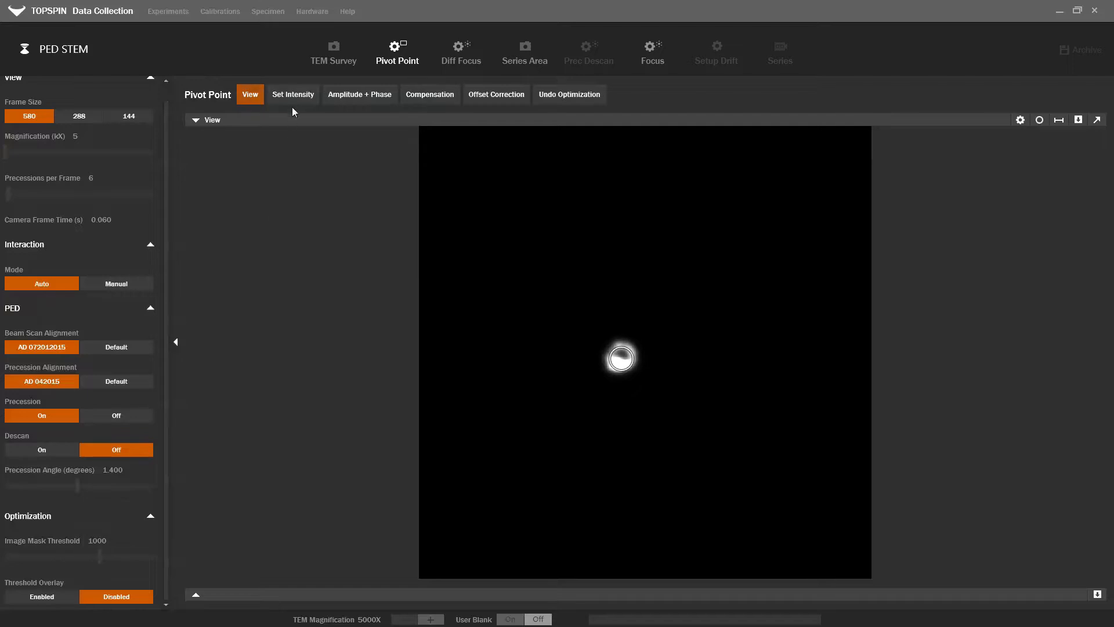
click(343, 97)
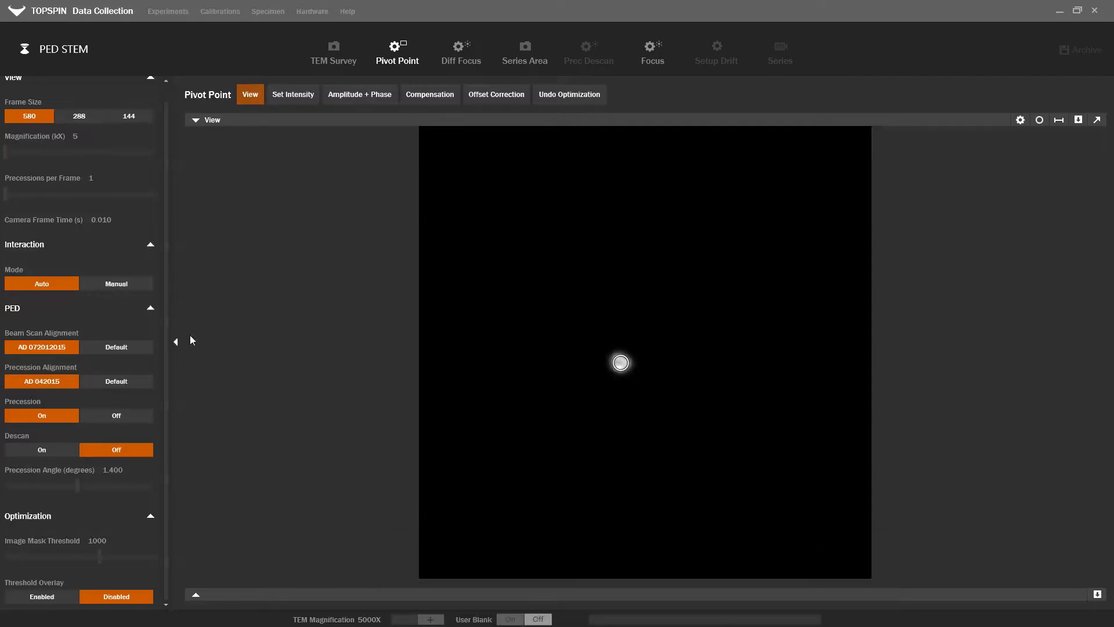
Compare the probe with precession off and back on, and run the Compensation optimization.
click(136, 415)
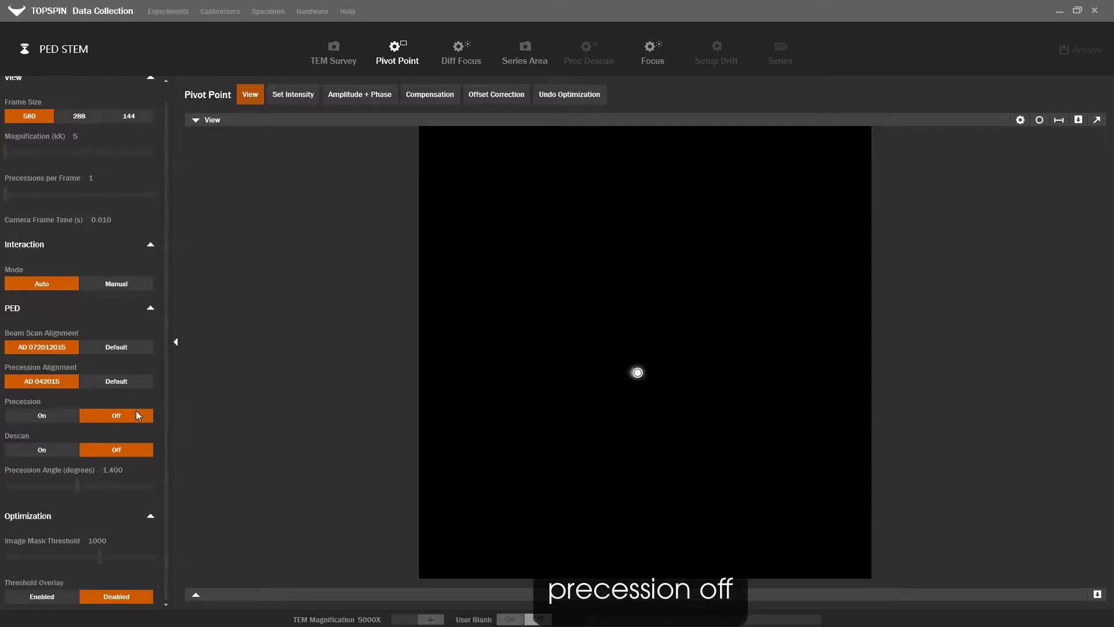
click(48, 415)
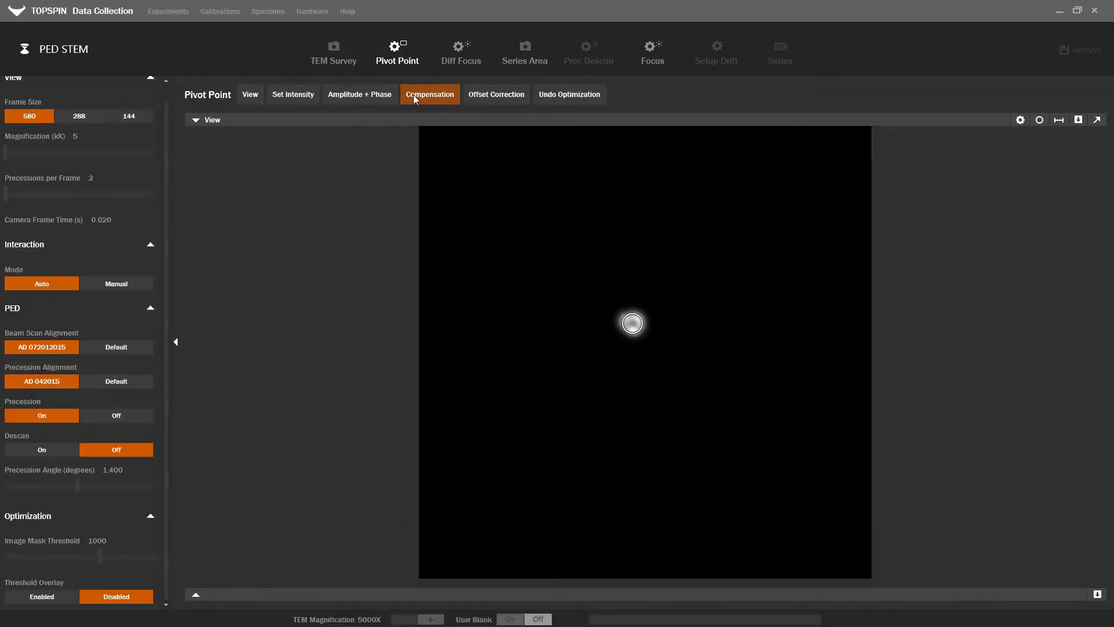
click(413, 95)
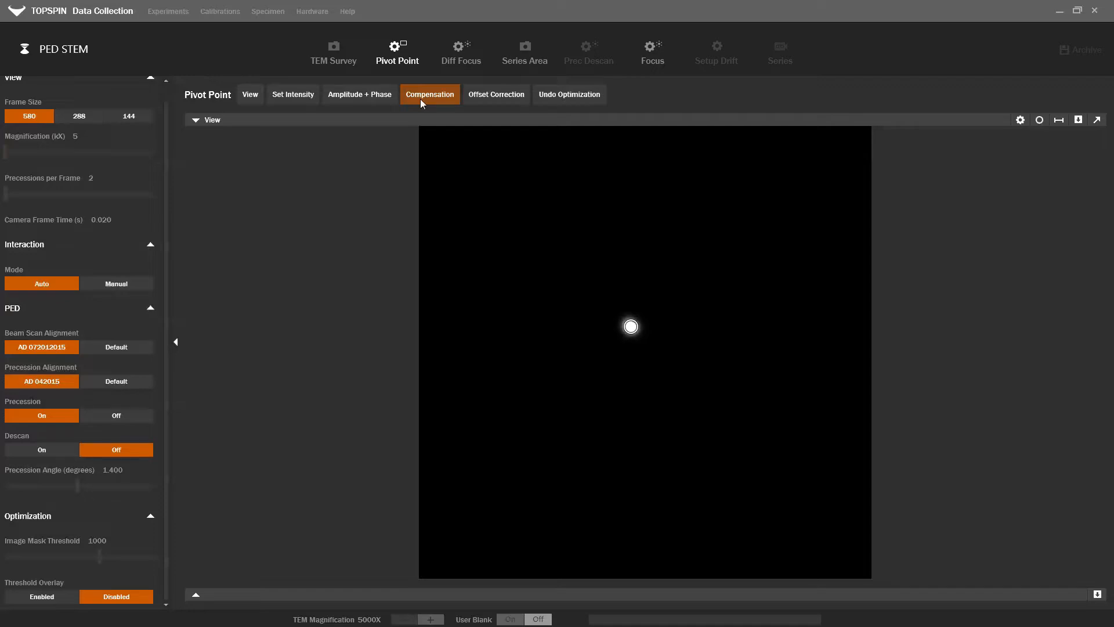
Resume the live pivot point view and compare the probe position with precession off and on.
click(252, 95)
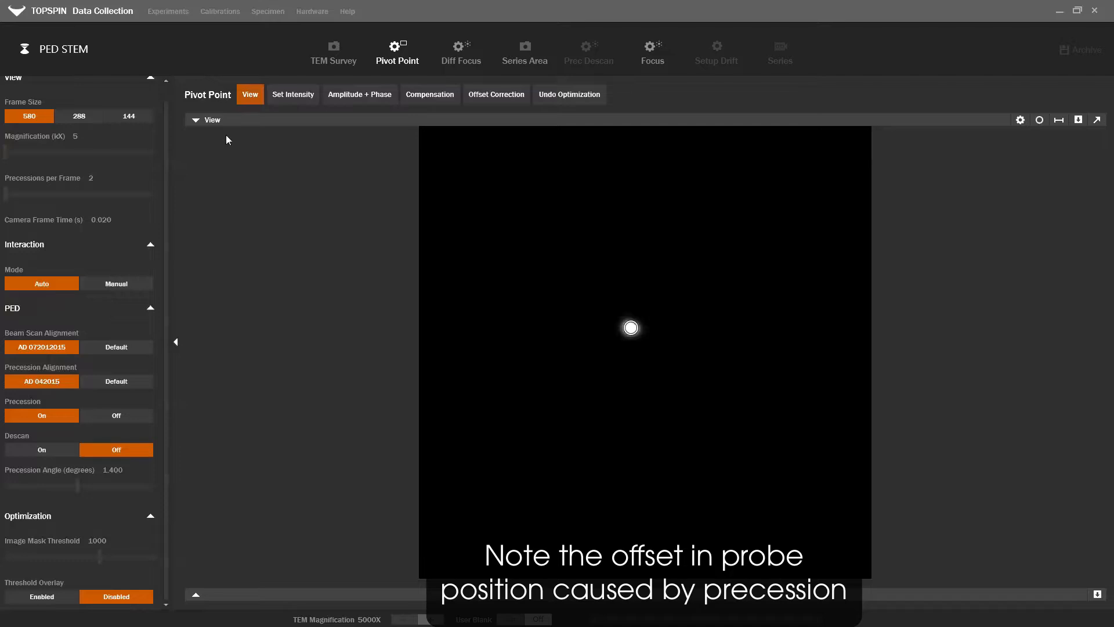
click(136, 415)
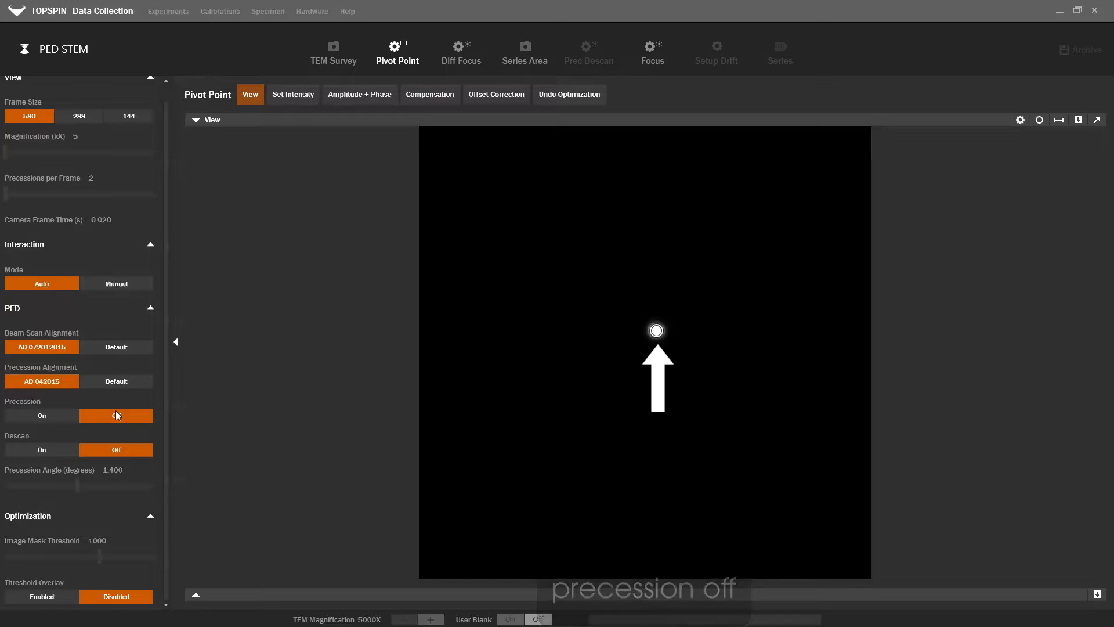
click(73, 416)
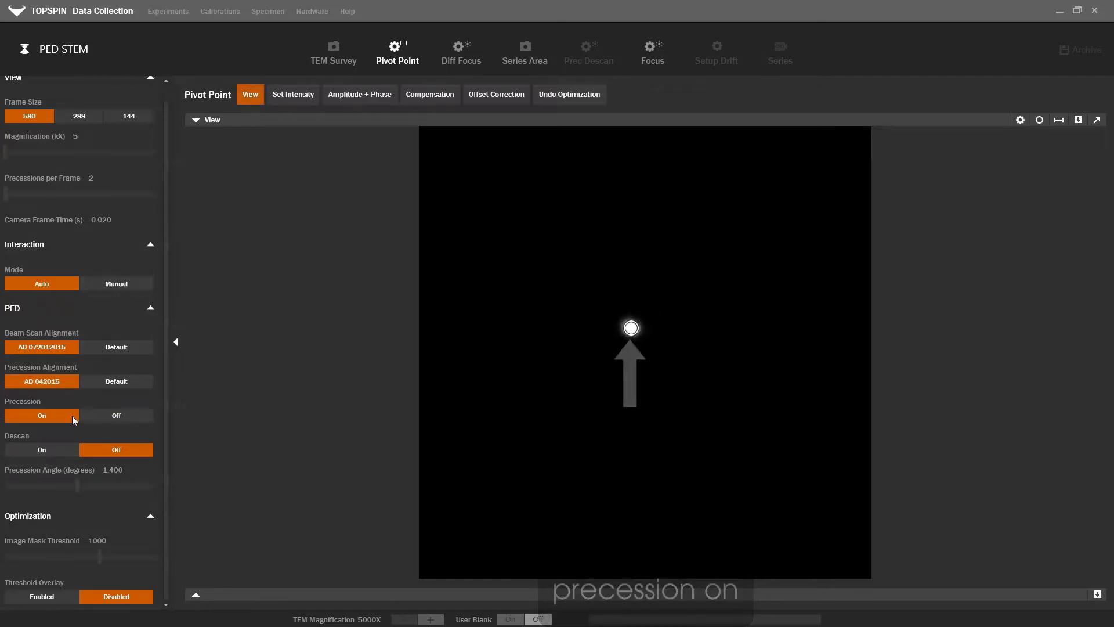
Run Offset Correction, and check the probe position in the live view with precession off and back on.
click(513, 92)
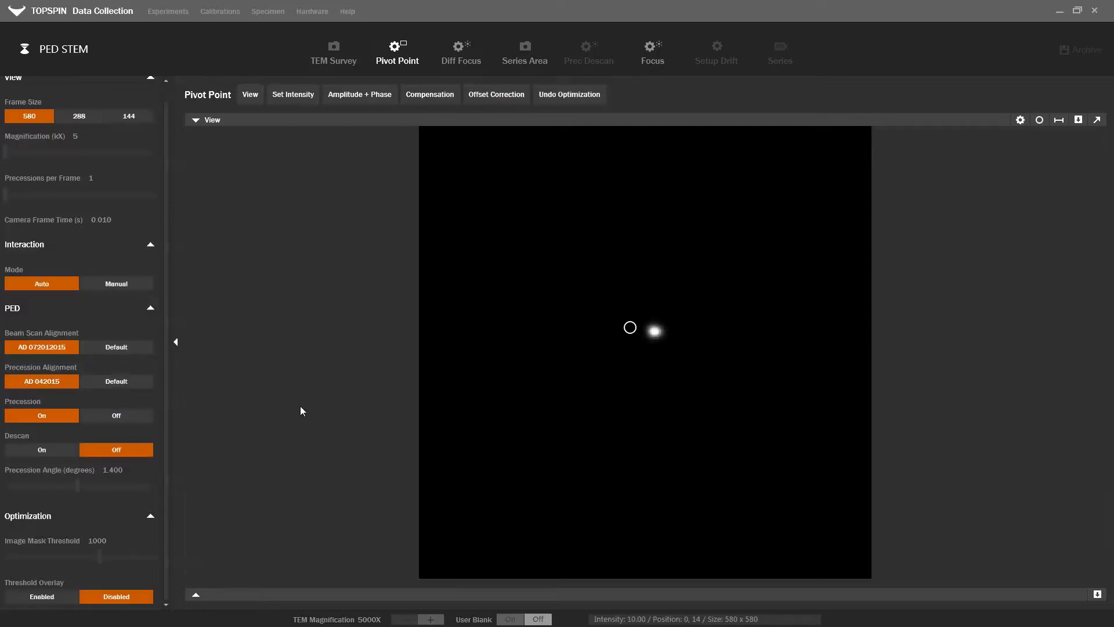
click(246, 97)
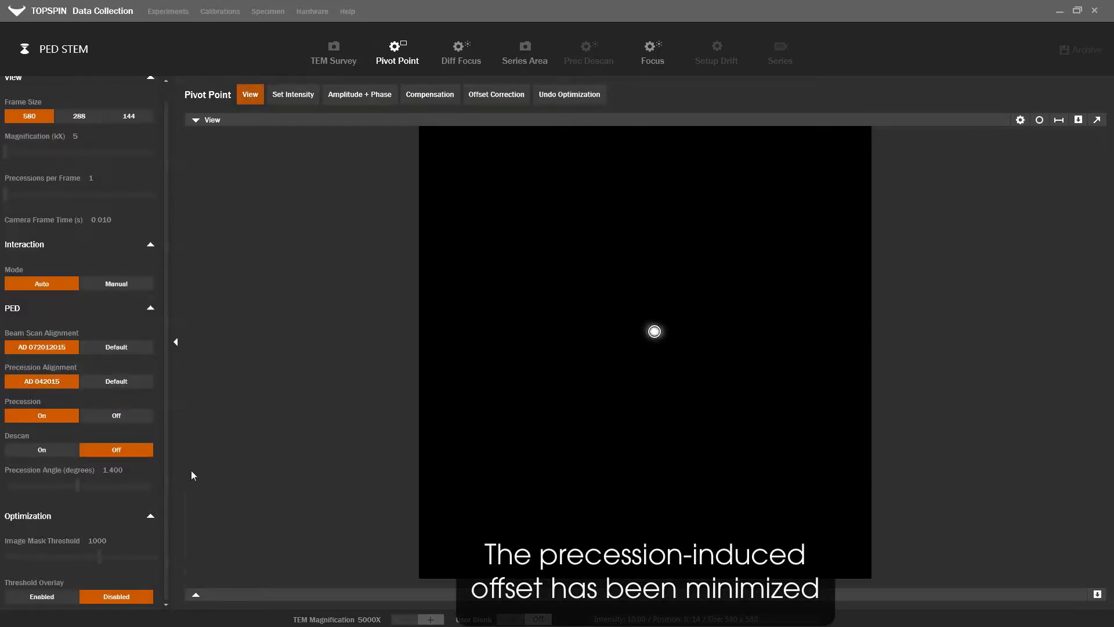
click(117, 415)
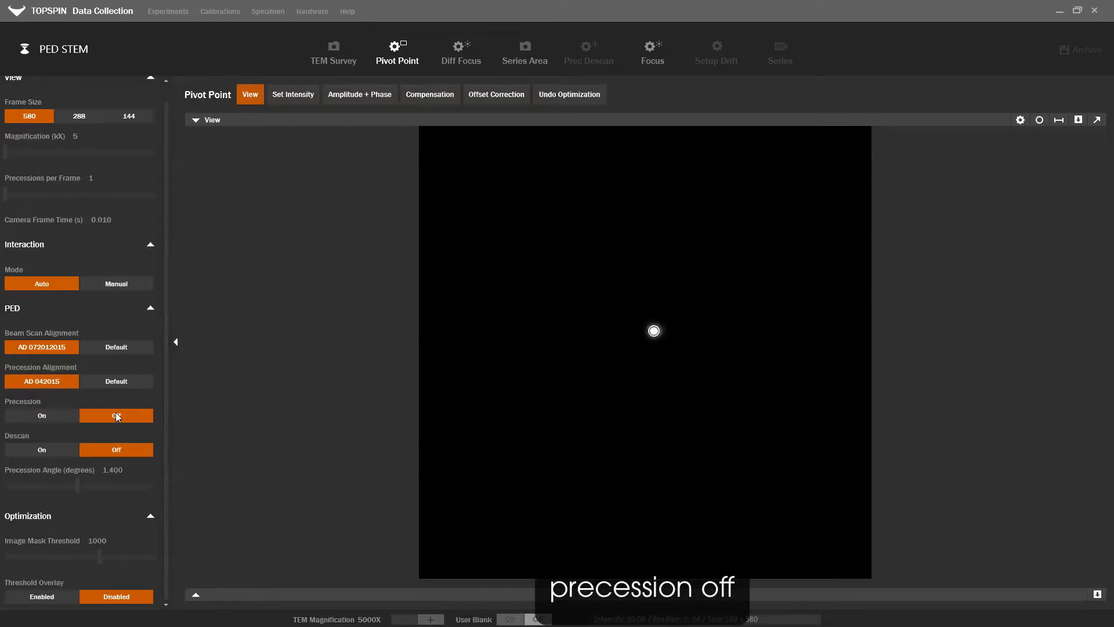
click(64, 416)
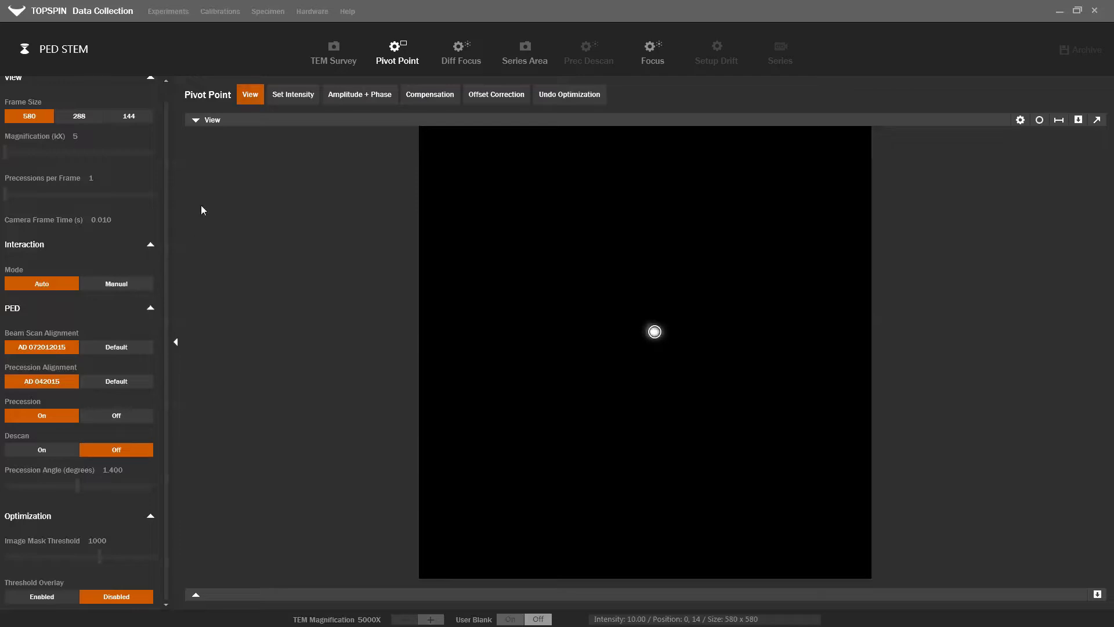
Stop the live pivot point view and acquire the Series Area scanning image with the virtual STEM signal.
click(244, 98)
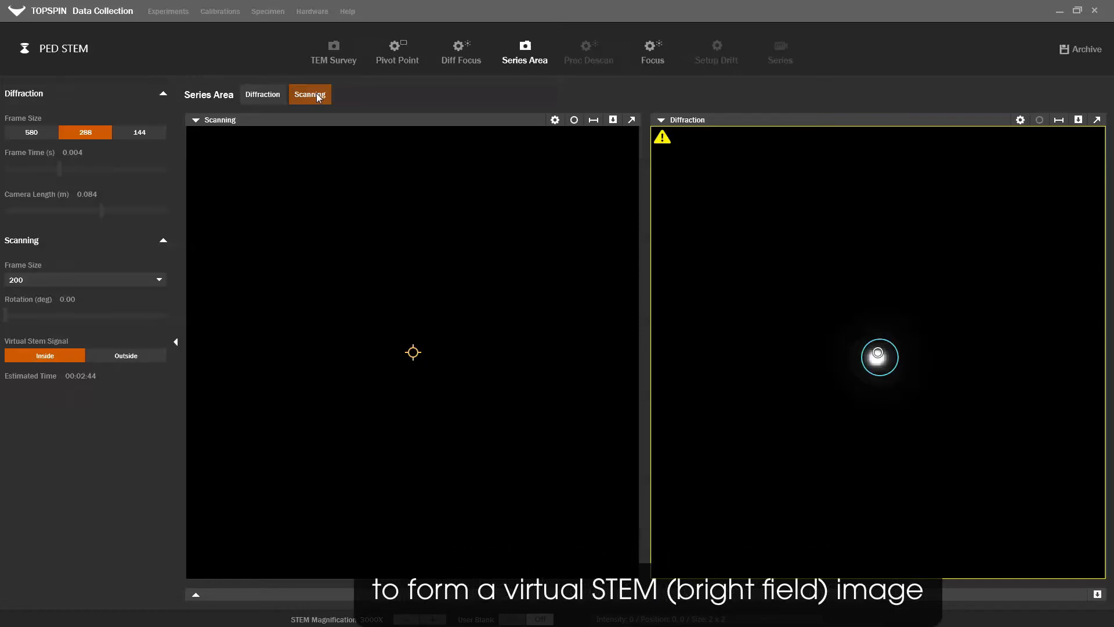
click(318, 96)
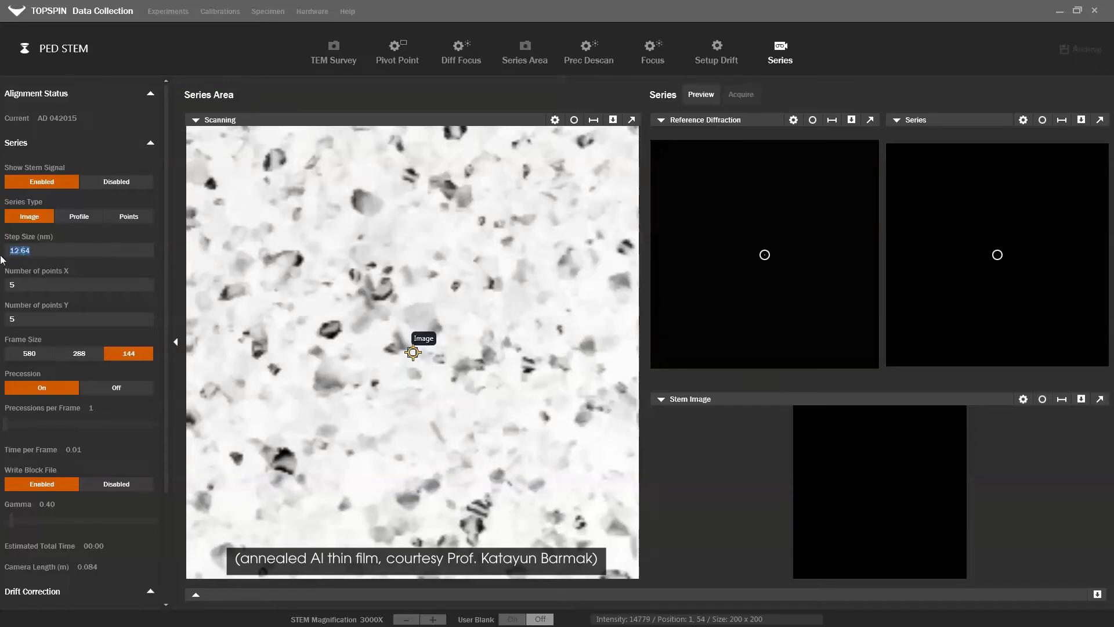
Set the image series to a 5 nm step size with 200 points in X and 200 points in Y.
text(5)
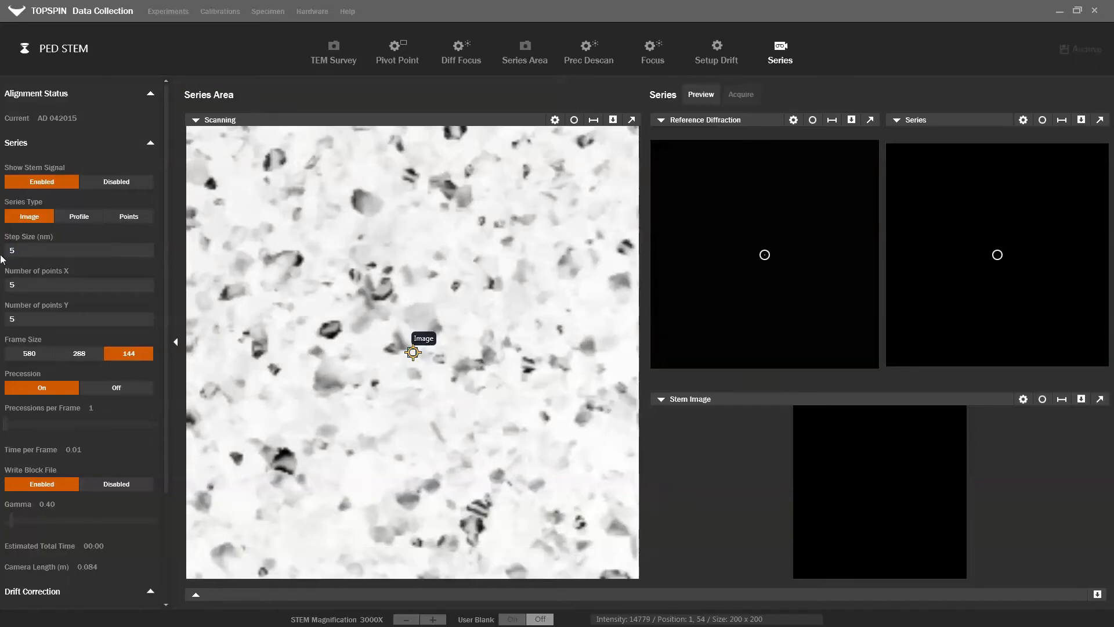
double_click(11, 283)
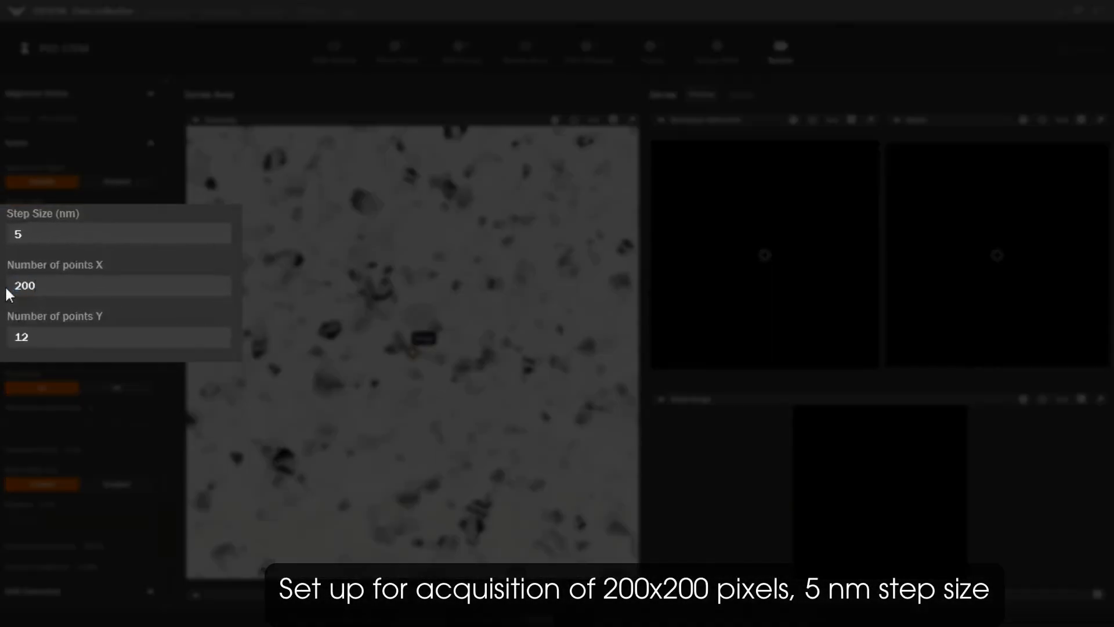
click(37, 339)
text(200)
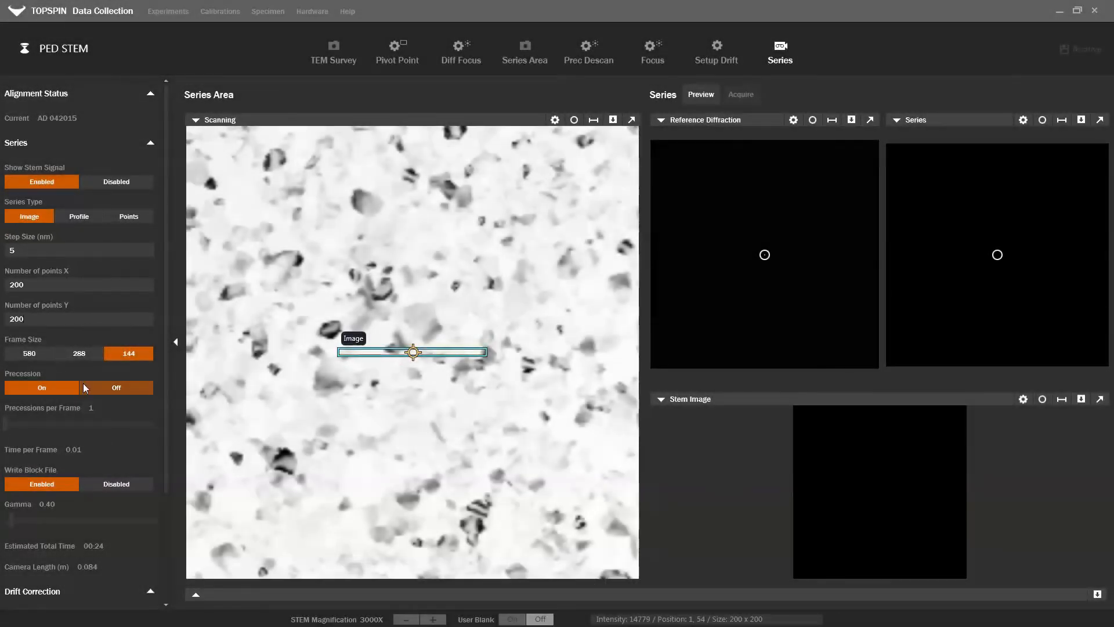
Switch block file writing off and back on for the series.
click(92, 408)
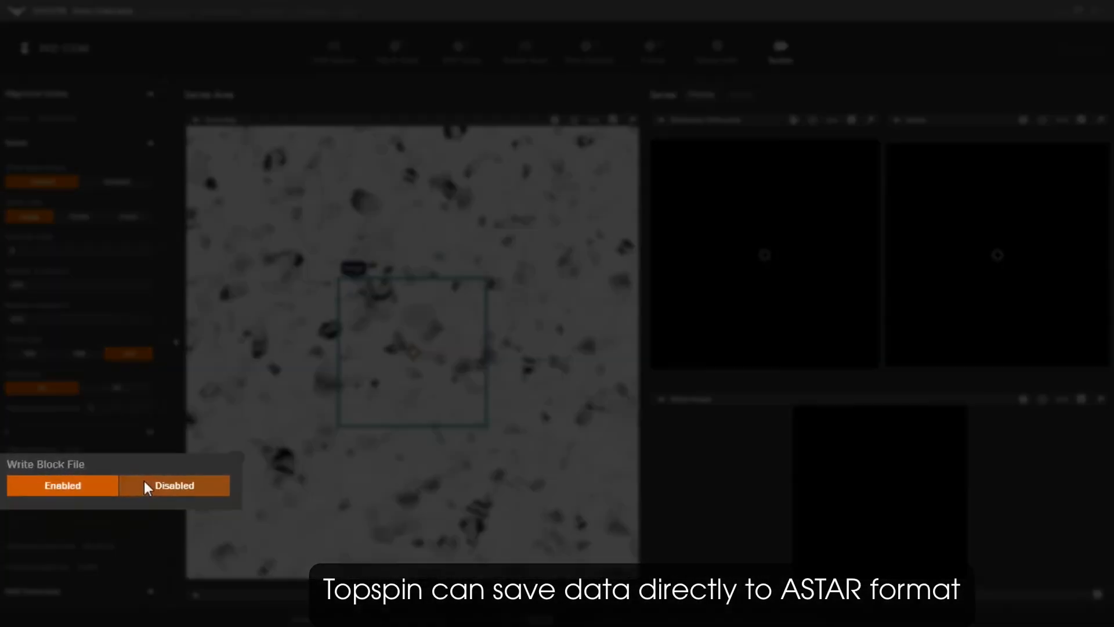
click(137, 485)
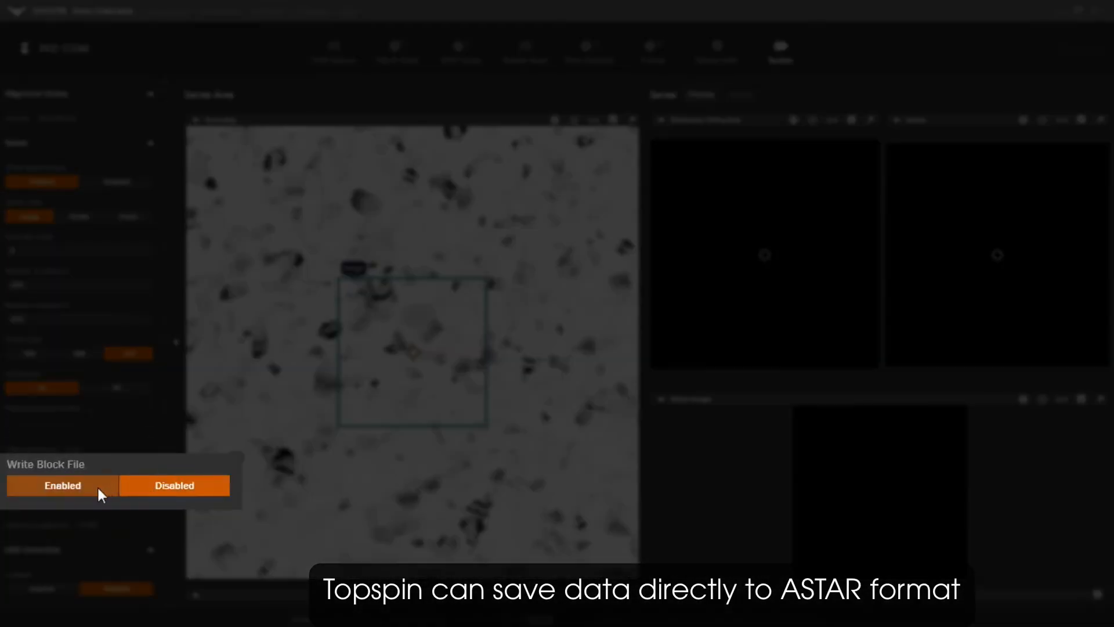
click(98, 487)
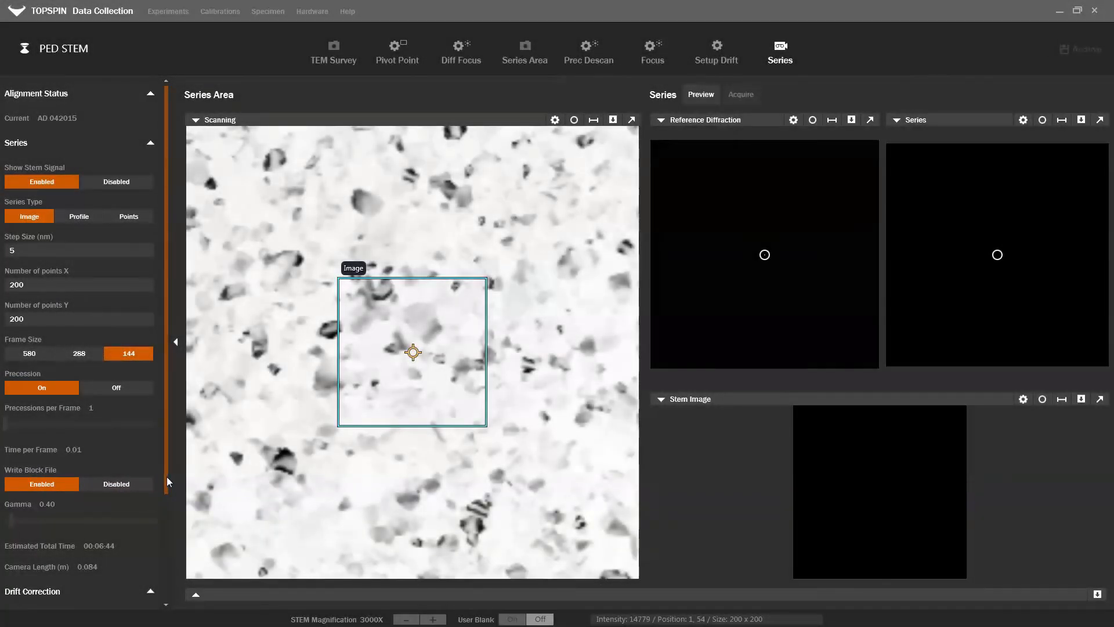
Preview the reference diffraction pattern and enlarge the virtual bright field integration circle around the central beam.
drag(166, 477, 164, 588)
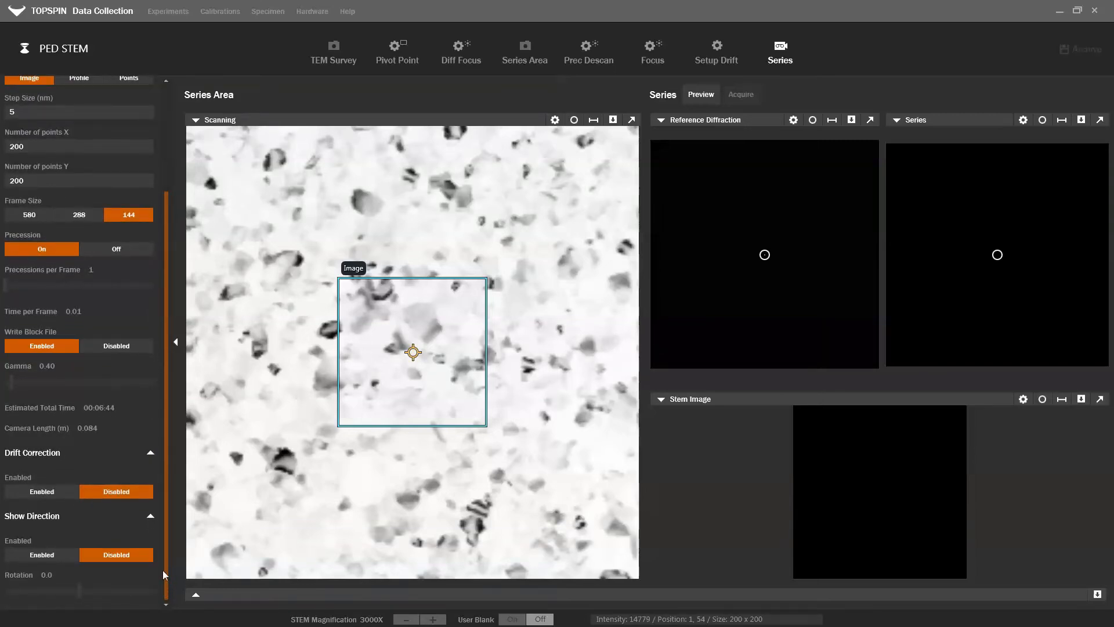
click(688, 98)
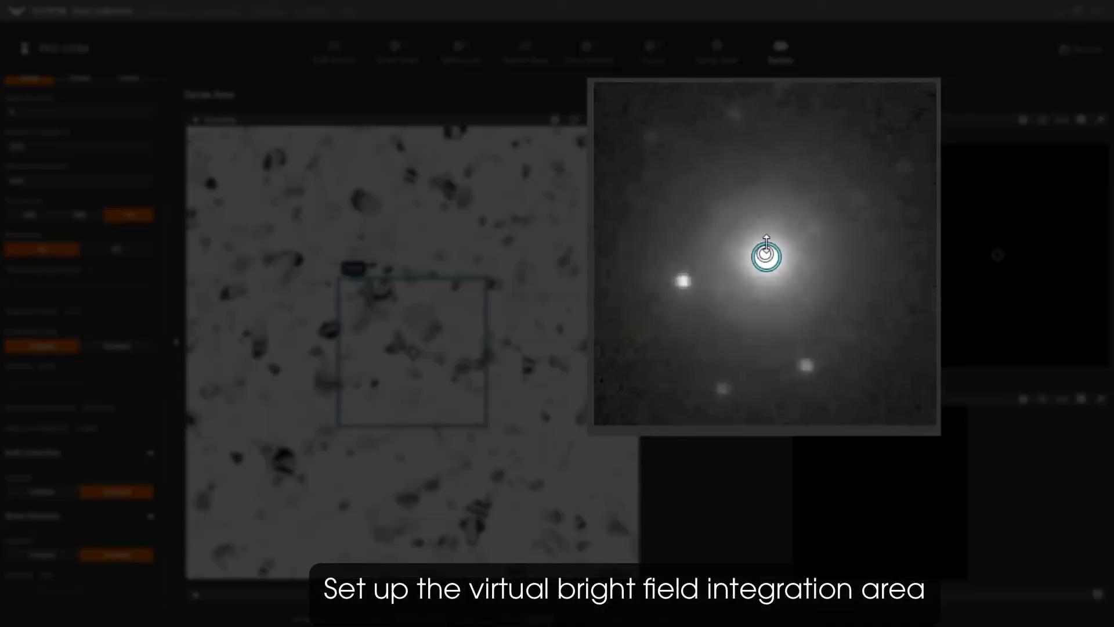
drag(766, 242, 765, 236)
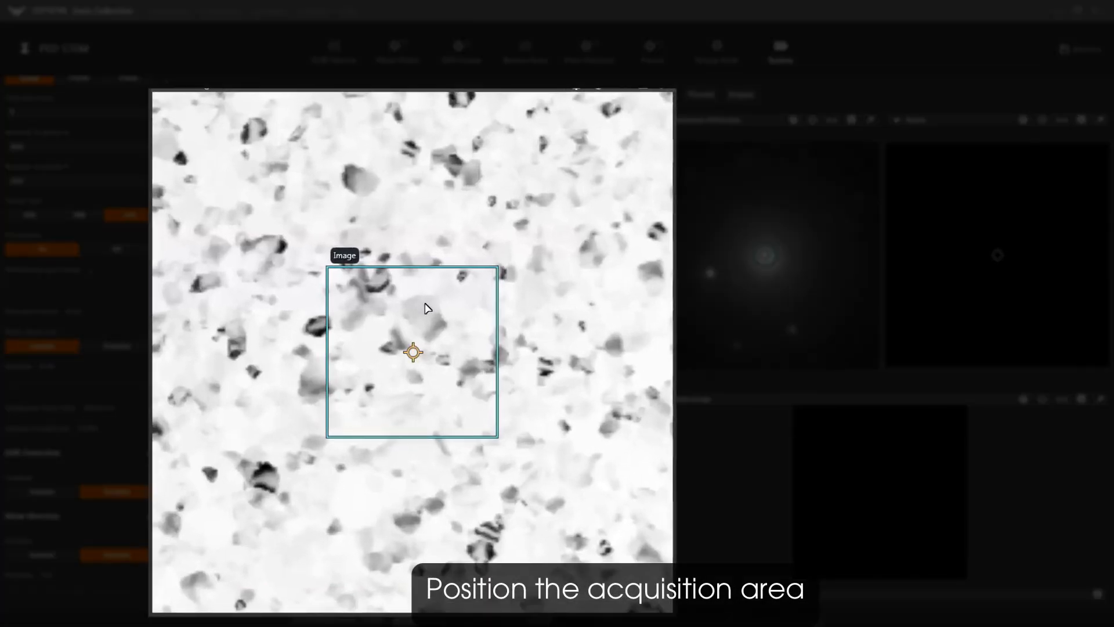
Move the square acquisition area up and to the left on the scanning image, and start acquiring the series.
drag(426, 309, 368, 249)
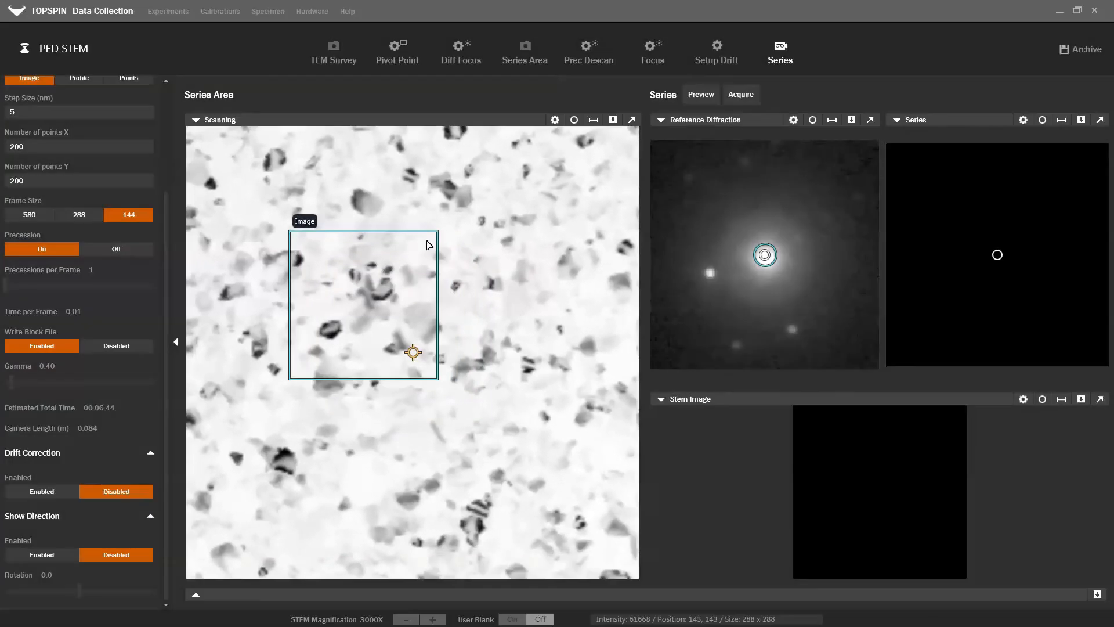
click(736, 94)
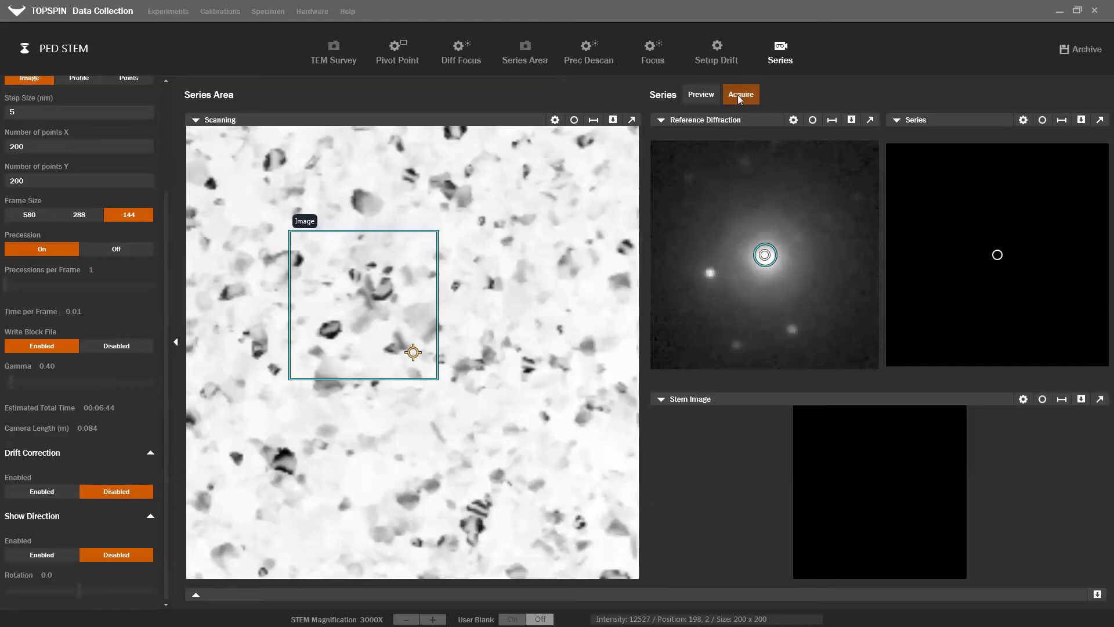
click(740, 96)
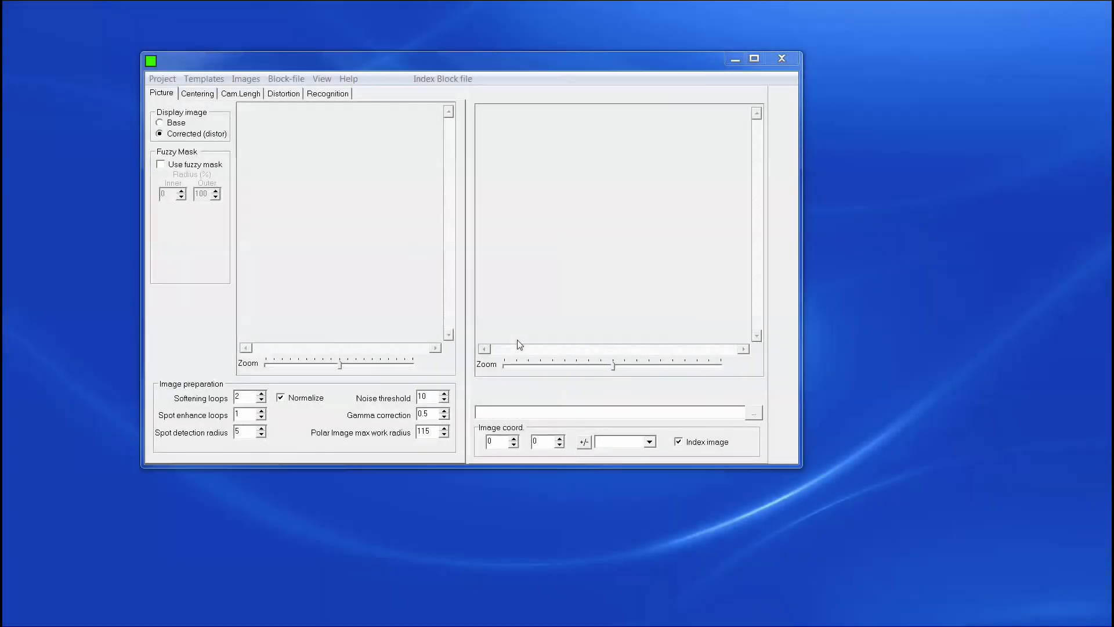
In the ASTAR indexing program, load the block file Al thin film_07_07_2016 17_31_22.blo using the block's image calibration and camera length.
click(755, 414)
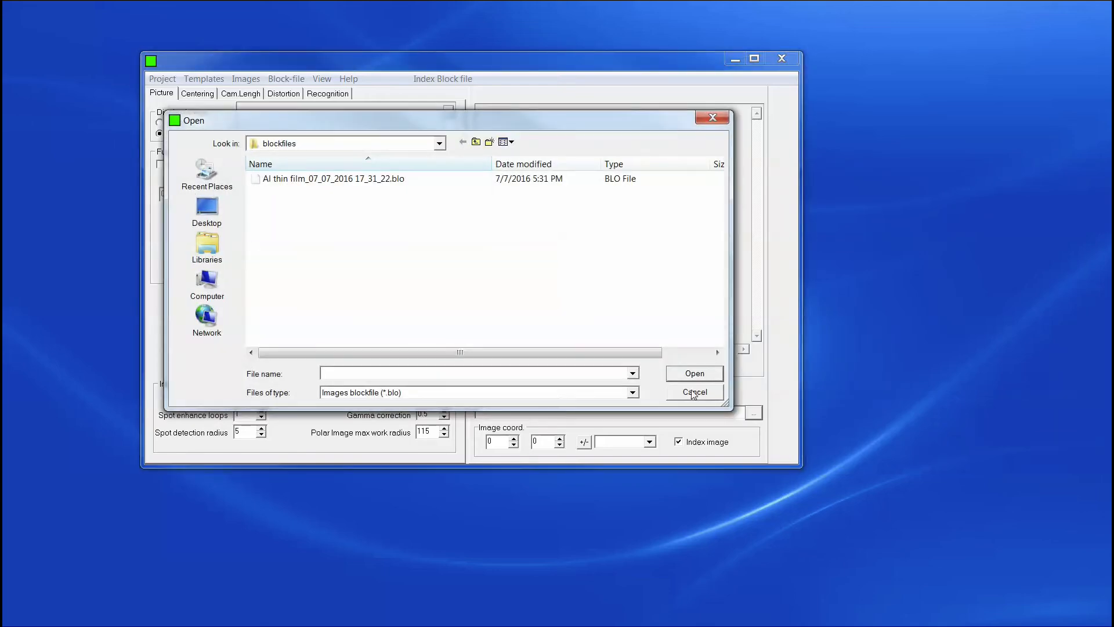
click(407, 180)
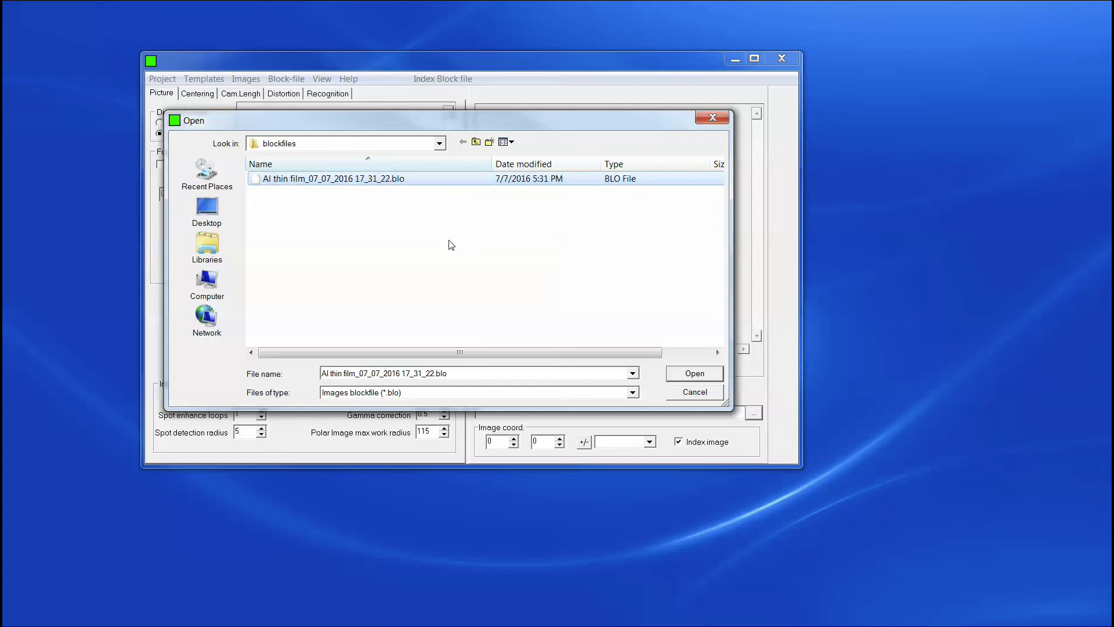
click(683, 376)
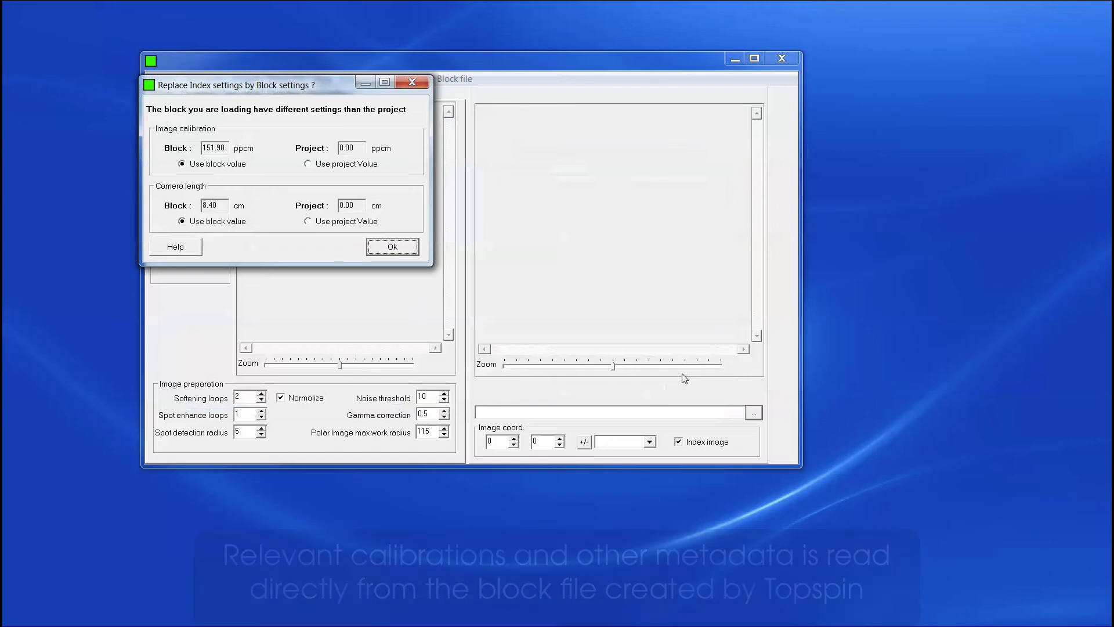
click(387, 247)
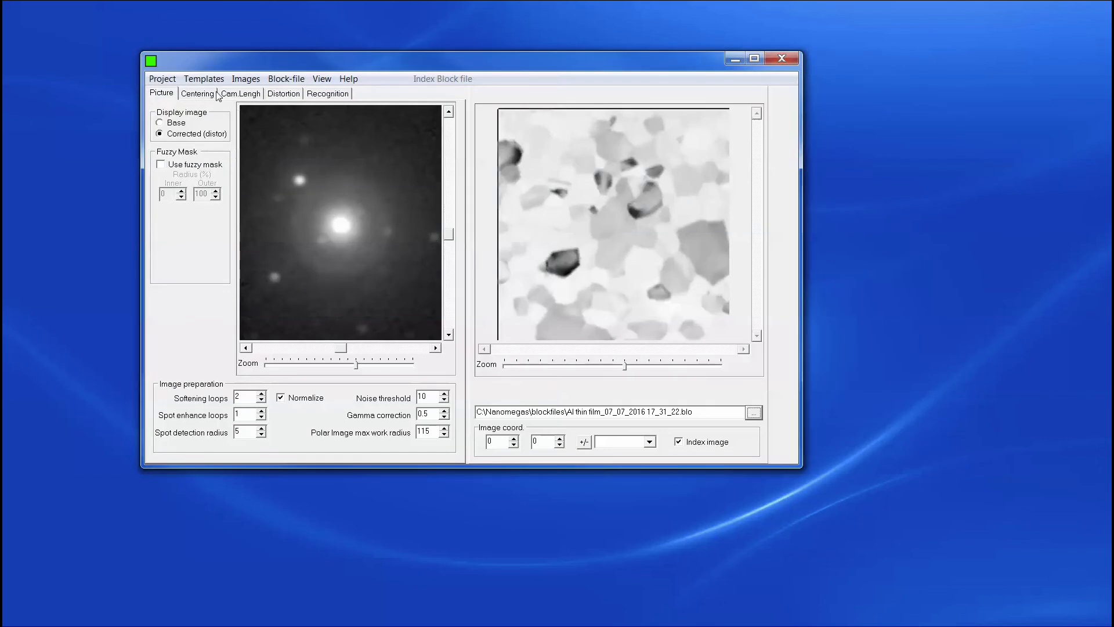
Add the aluminum template bank Bank_A200kV_[9008460 Aluminum]_50_1_r4.bnq to the project.
click(204, 79)
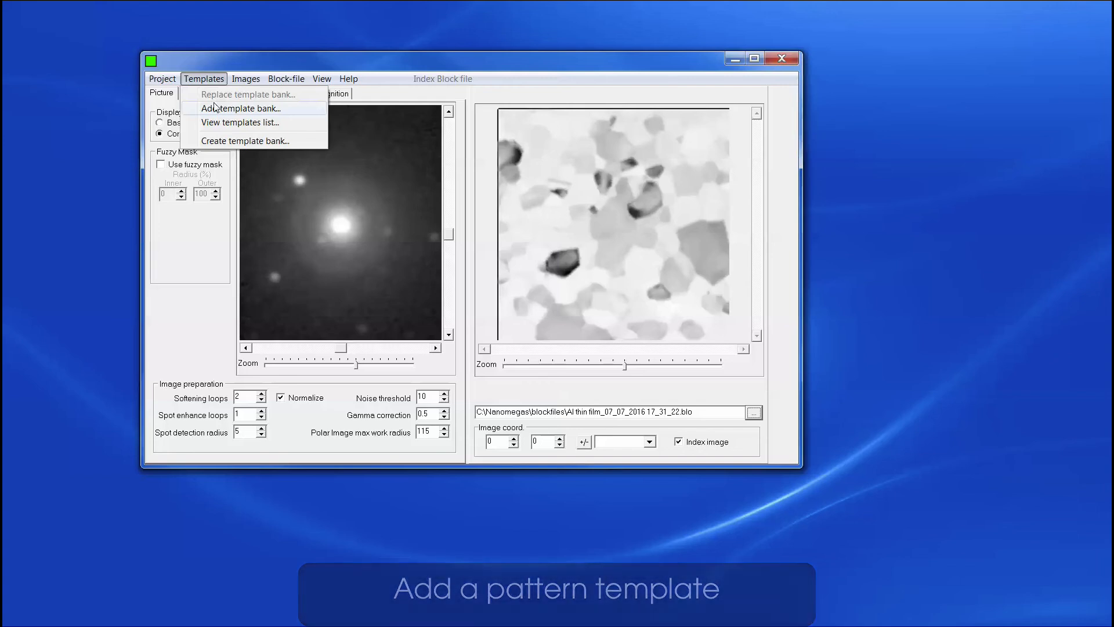
click(215, 108)
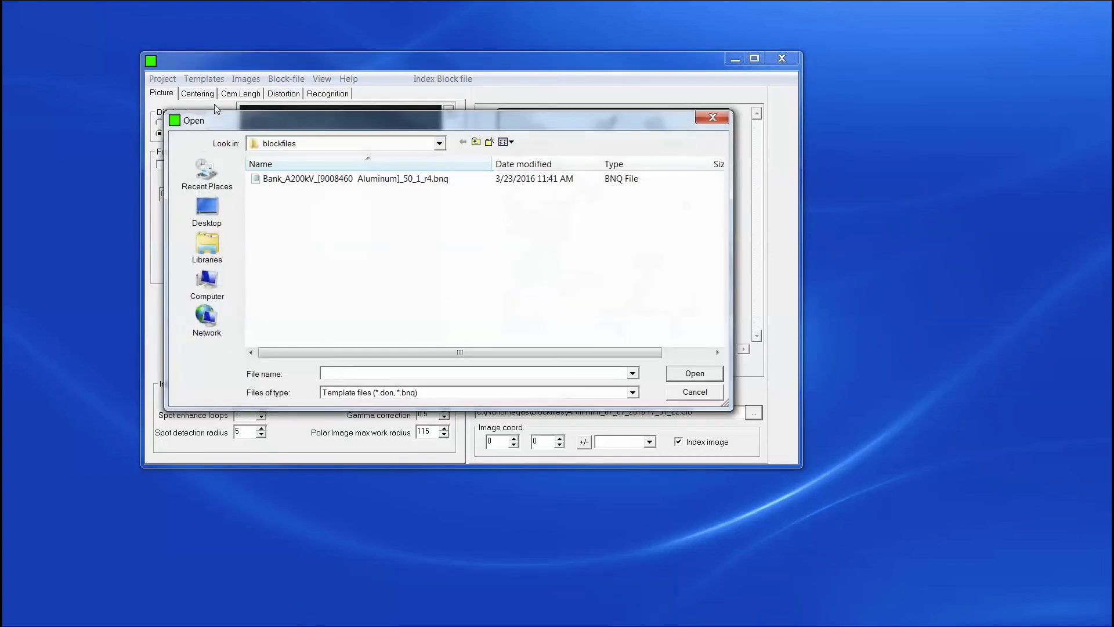
click(262, 180)
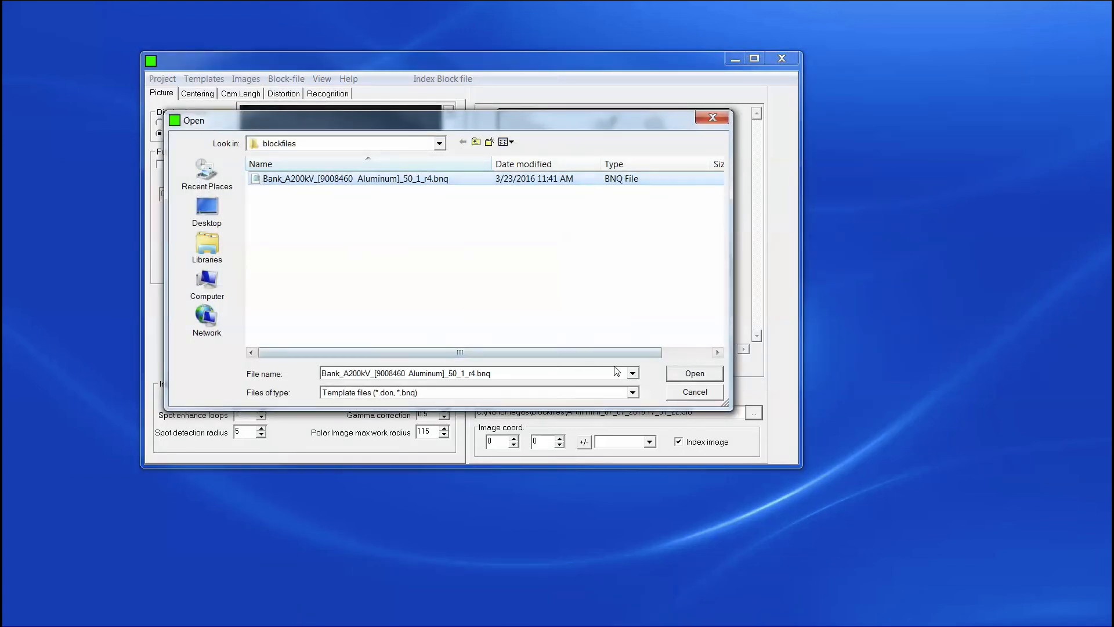
click(687, 374)
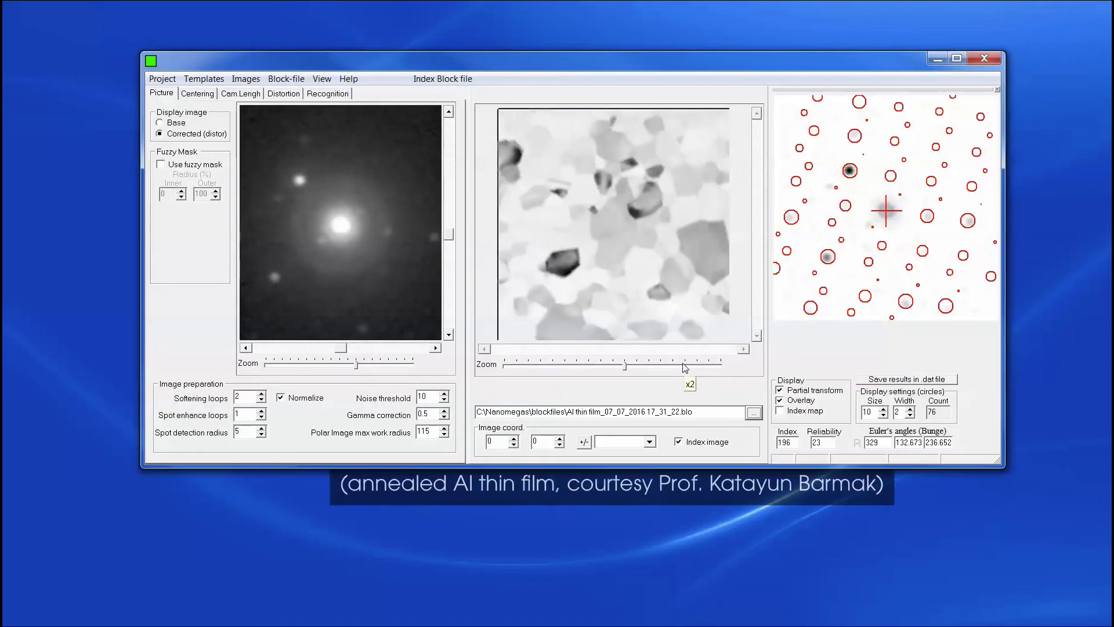
Inspect the indexed pattern of the dark grain at about 56, 130 on the block map, toggling the template overlay off and back on.
click(562, 259)
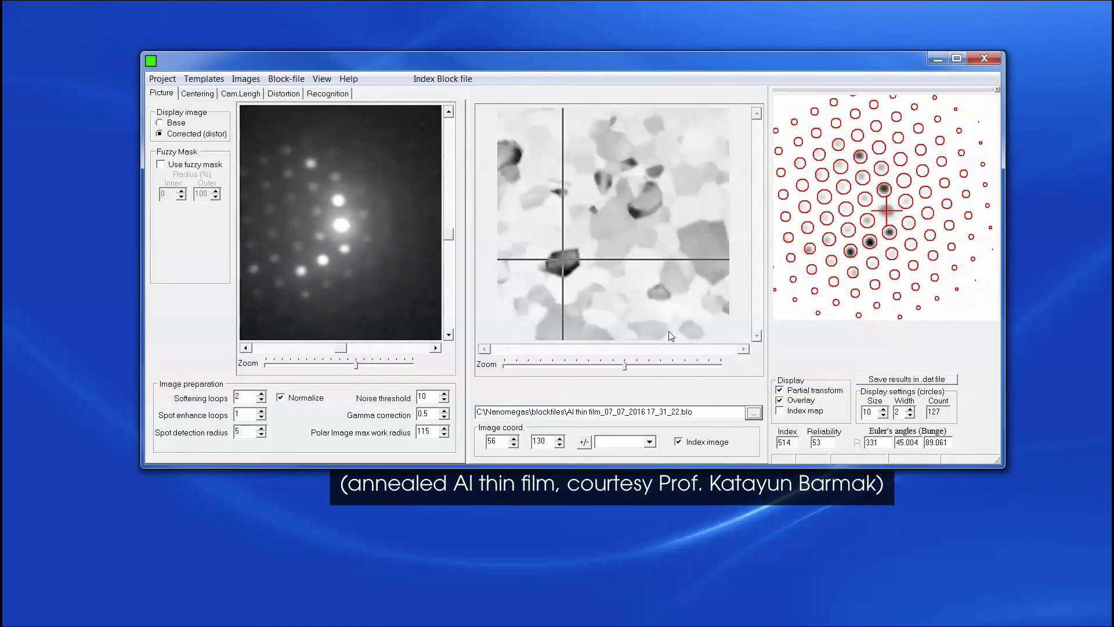
click(790, 403)
click(791, 403)
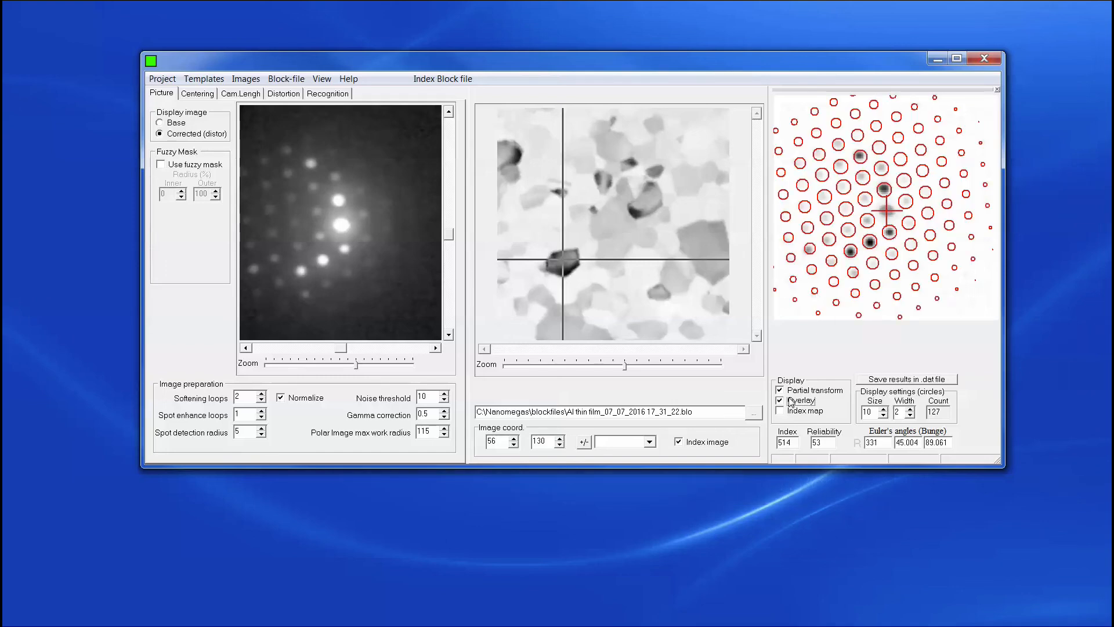
Set the block indexing result file to Al thin film_07_07_2016 17_31_22.b.res in the blockfiles folder and start indexing the full map.
click(428, 79)
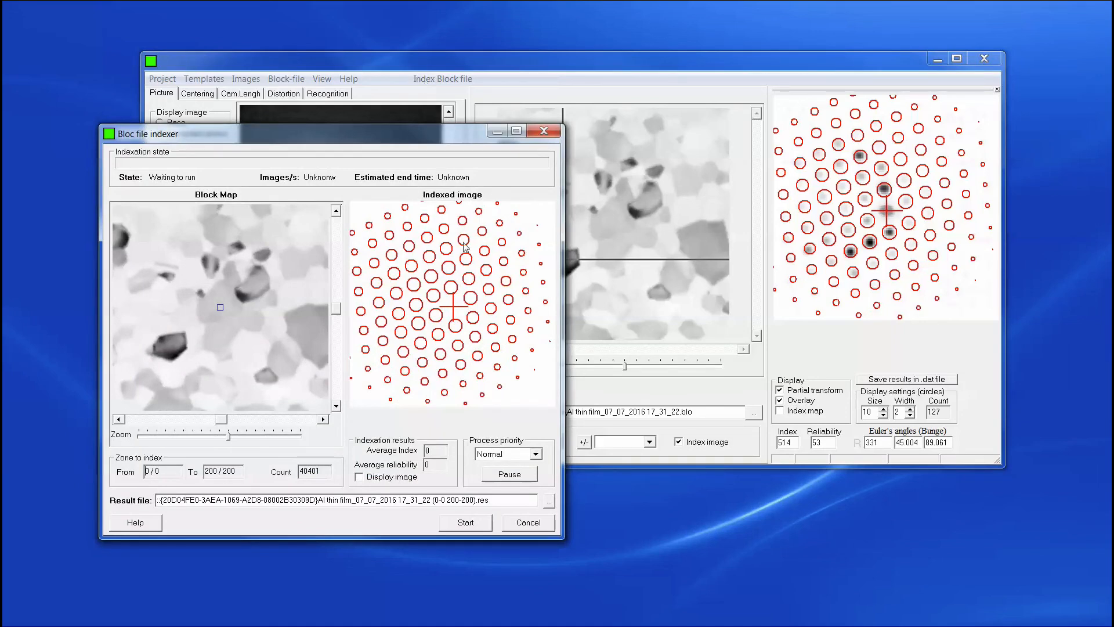
click(549, 500)
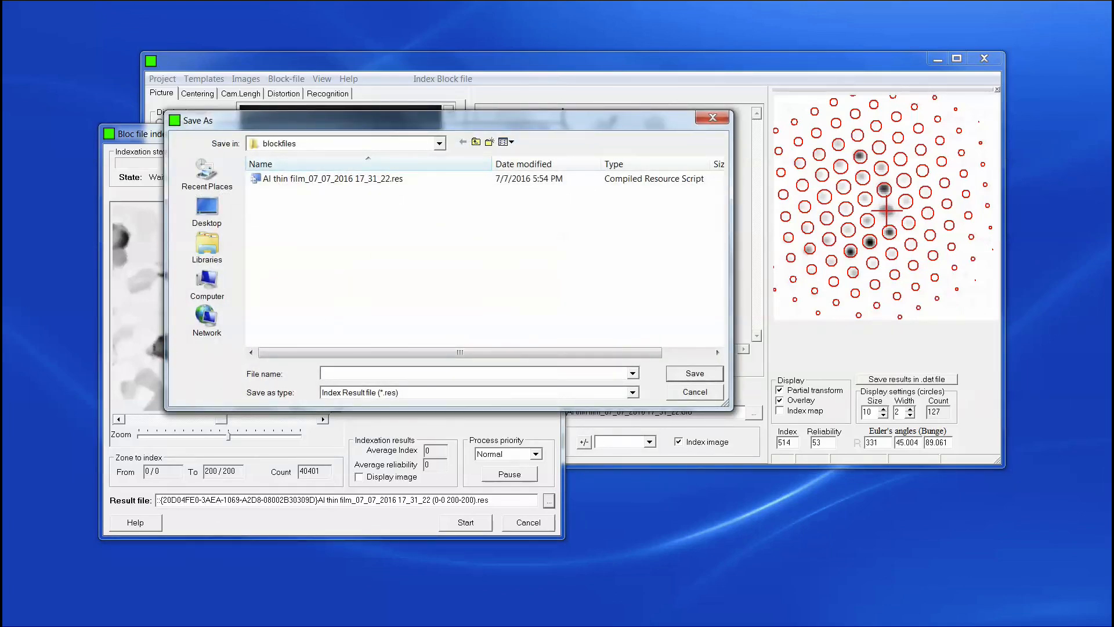
text(Al)
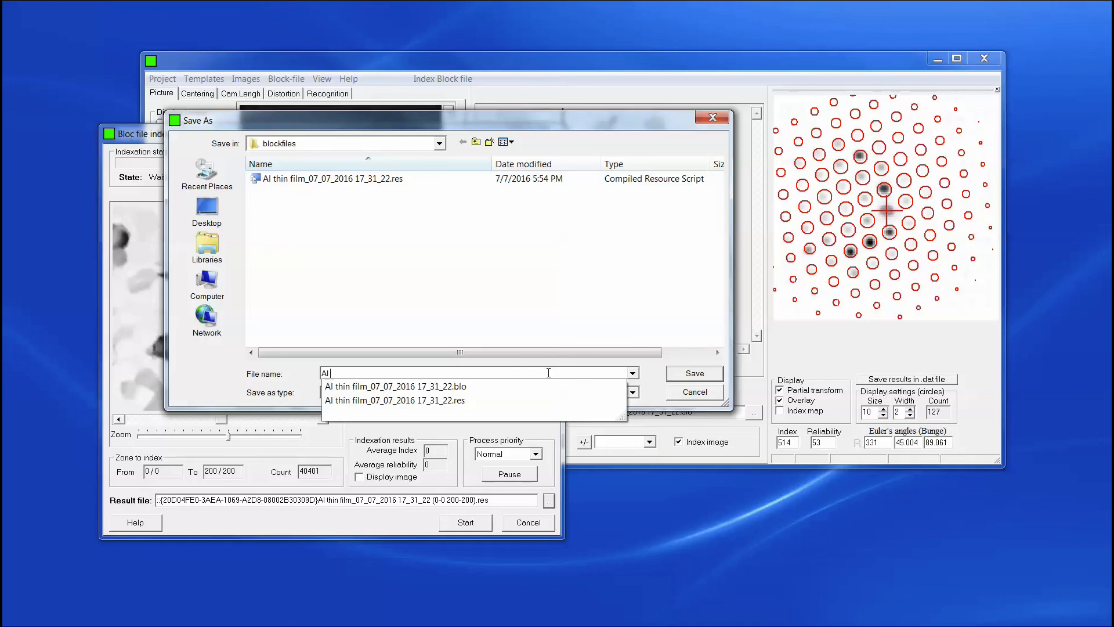
text(thin)
key(Down)
key(Down)
key(BackSpace)
key(BackSpace)
key(BackSpace)
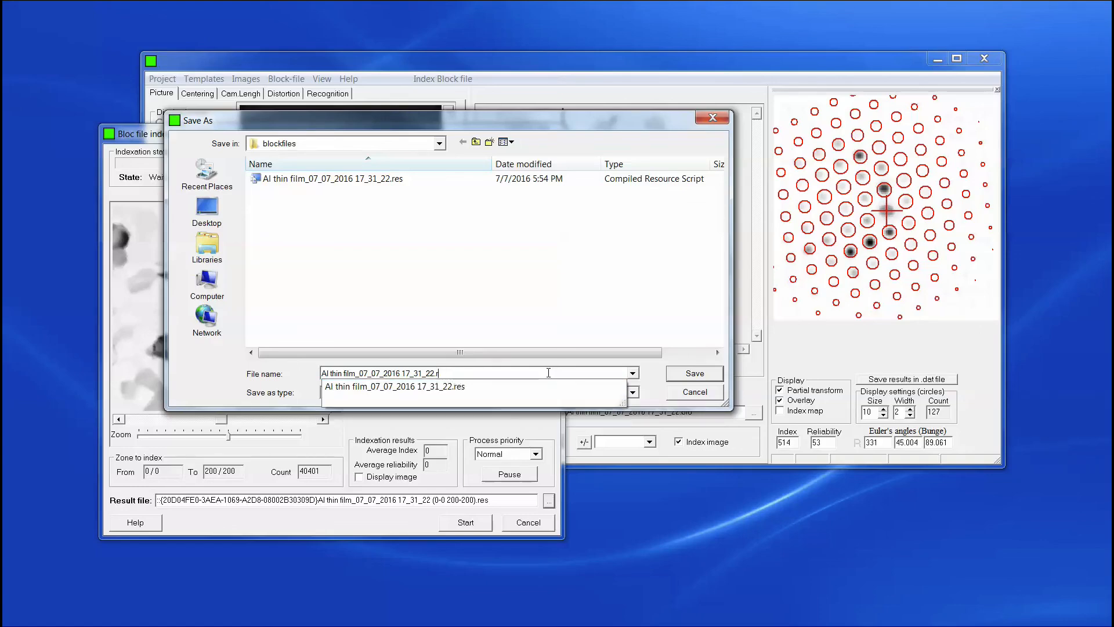
text(b)
key(Return)
click(487, 522)
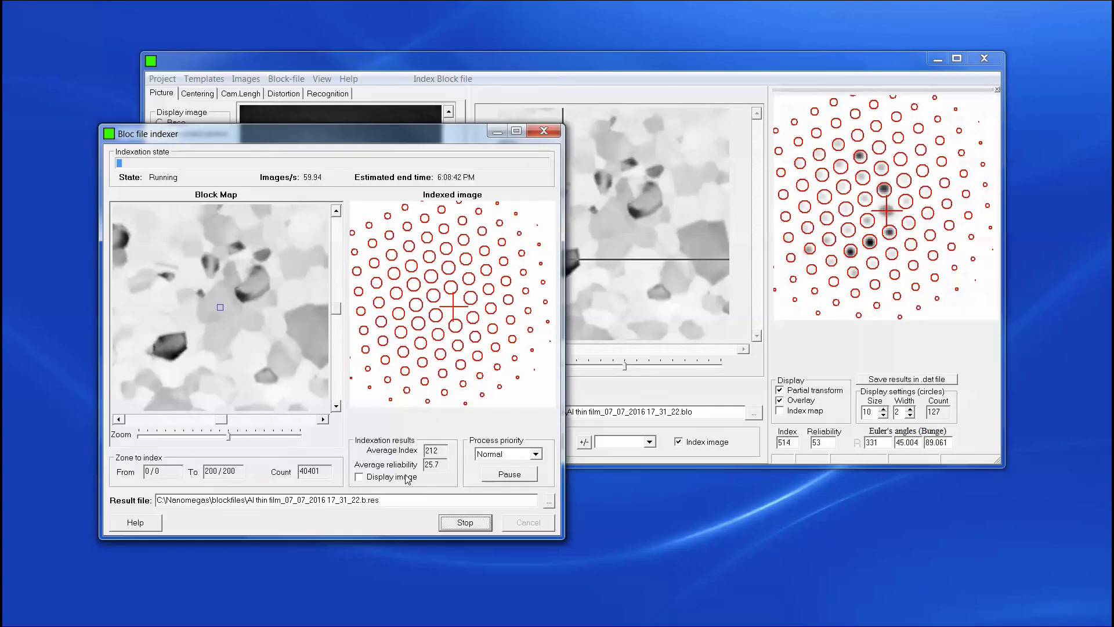